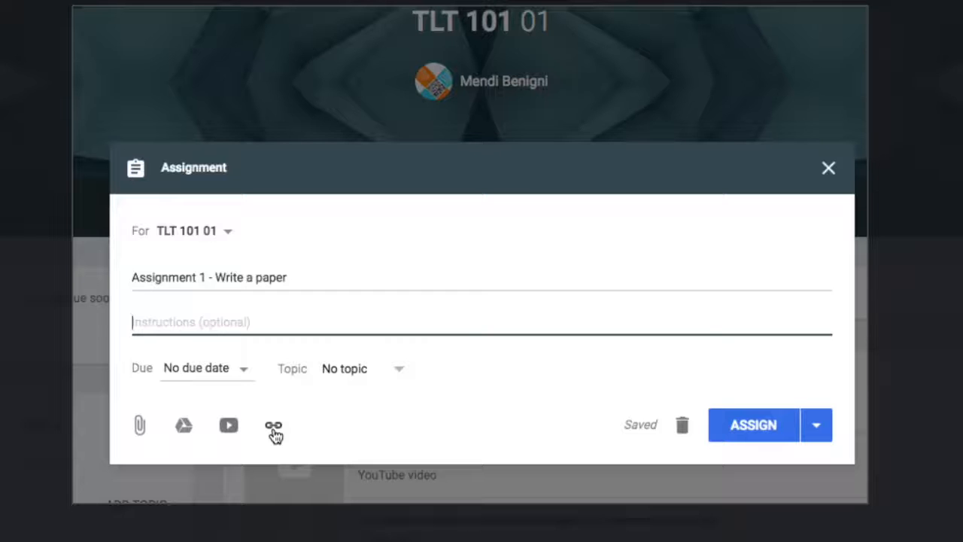
# Attach the Assignment Instructions document from the WPD Sample Files - Google Classroom folder in My Drive to the assignment.
pyautogui.click(184, 430)
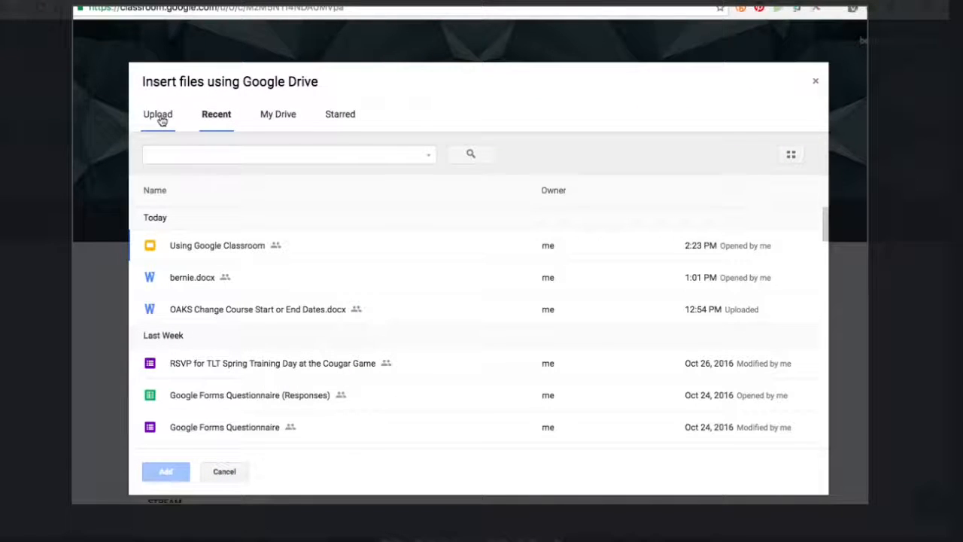
pyautogui.click(292, 116)
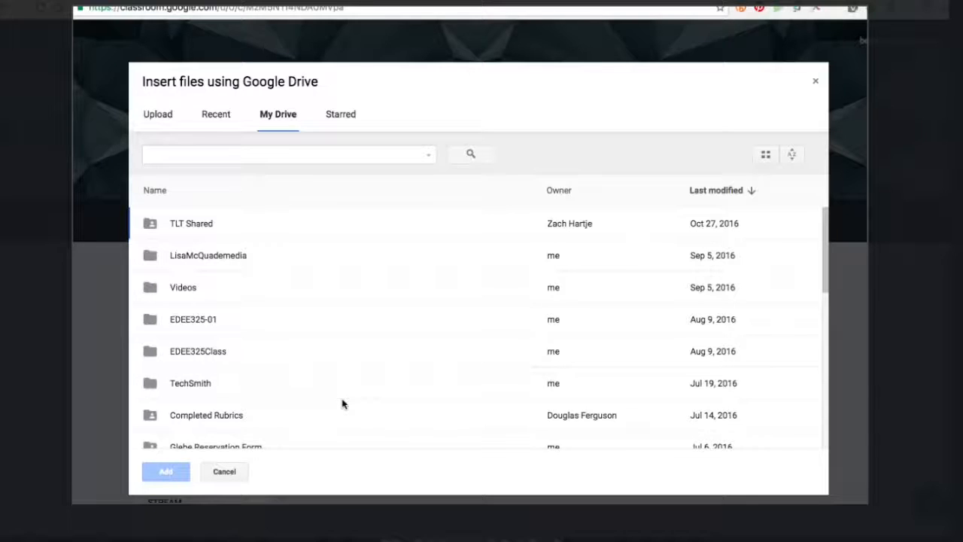
pyautogui.scroll(-5, 342, 404)
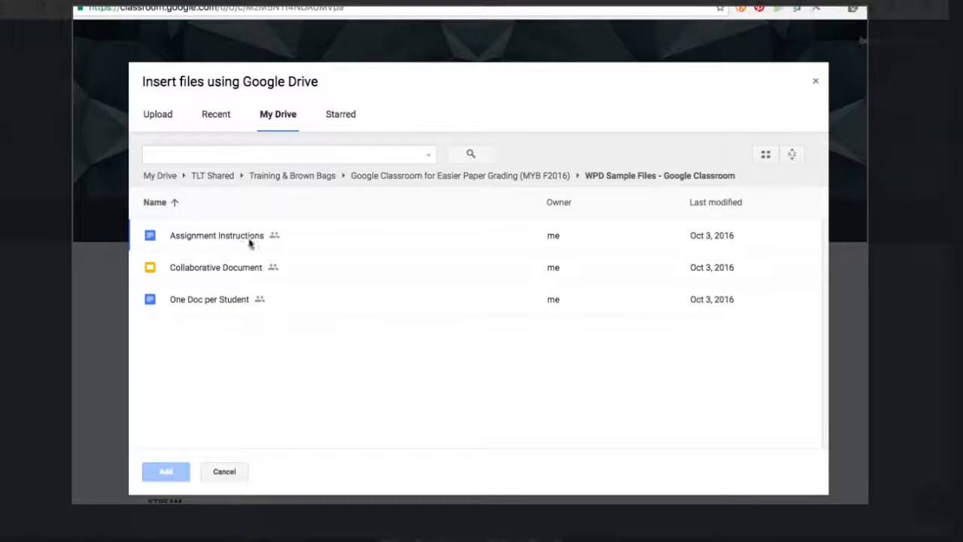
pyautogui.click(236, 237)
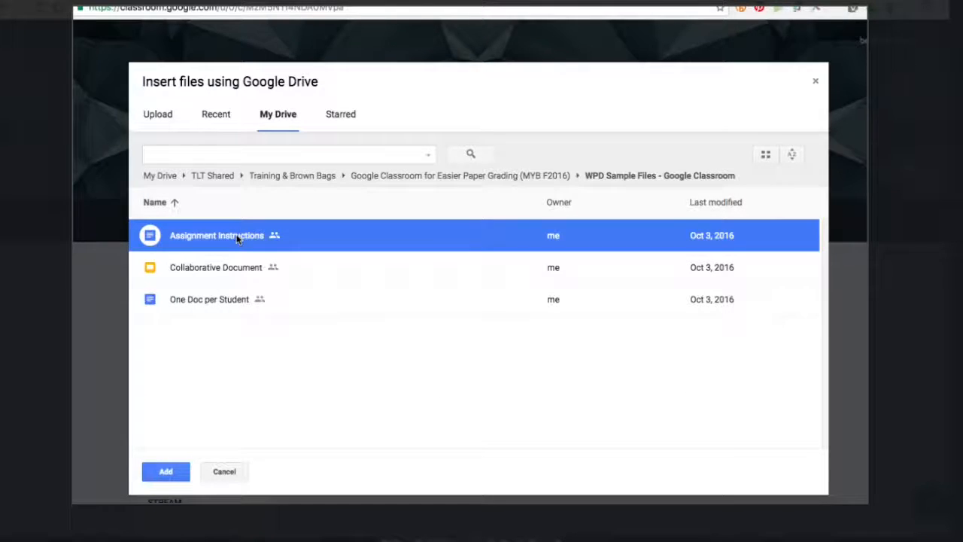
pyautogui.click(167, 471)
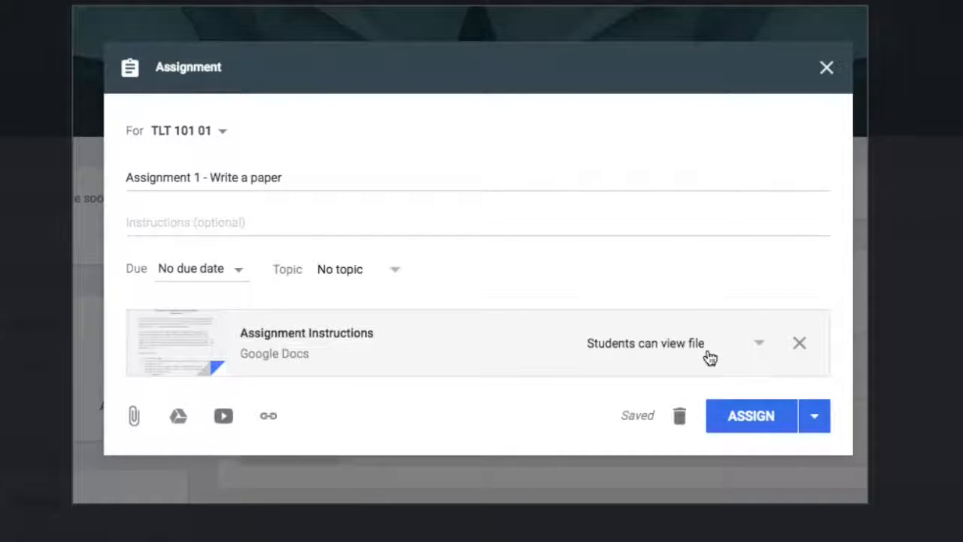
# Set the assignment's due date and time to Nov 7, 2016, 11:59 PM.
pyautogui.click(237, 273)
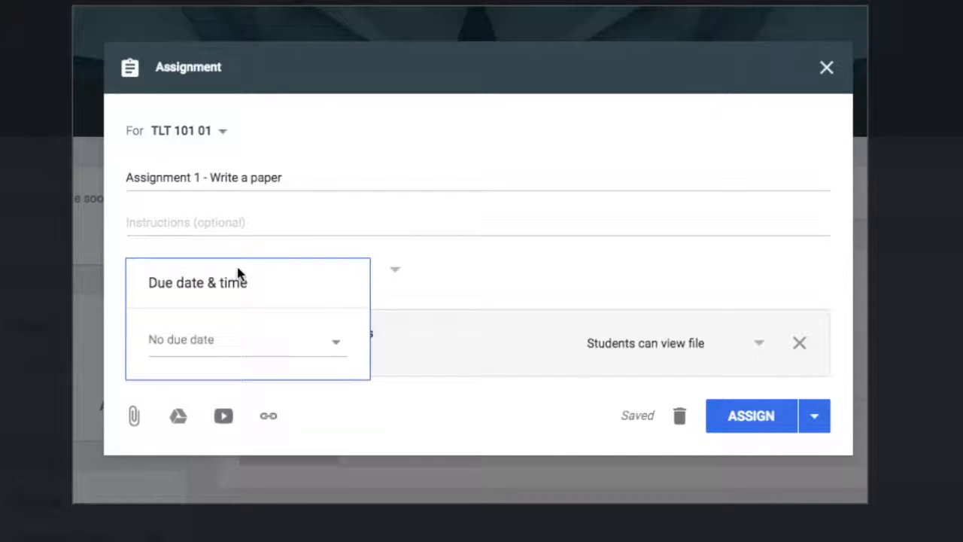
pyautogui.click(161, 342)
pyautogui.click(199, 448)
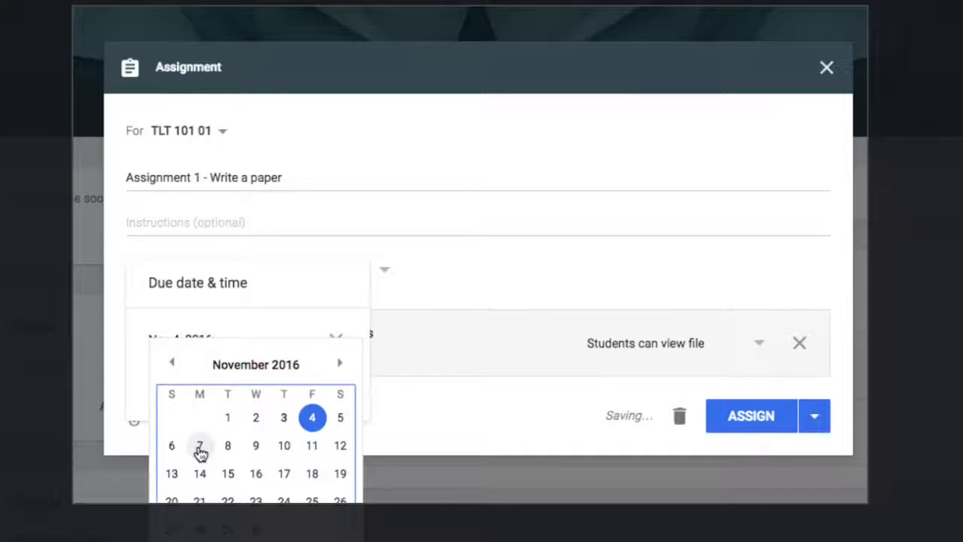
pyautogui.click(182, 402)
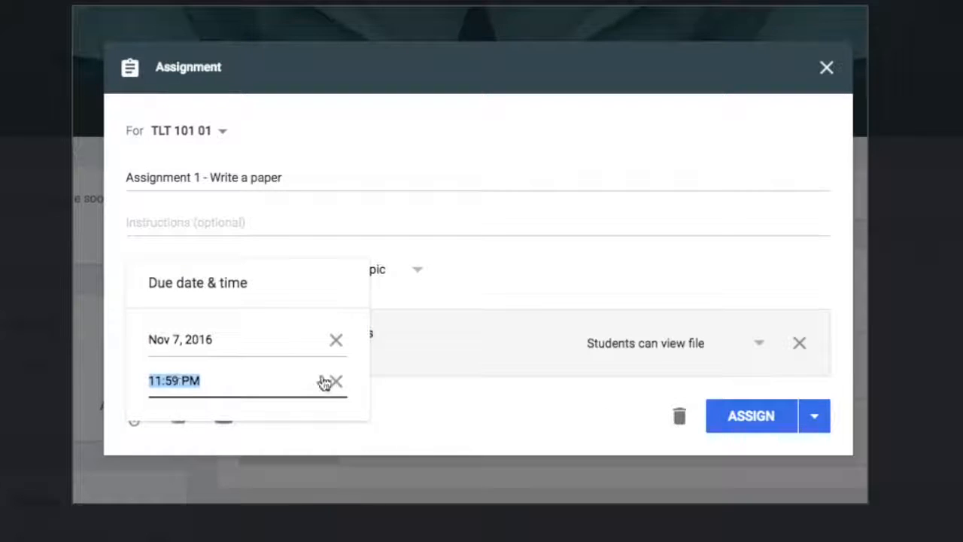
pyautogui.click(479, 288)
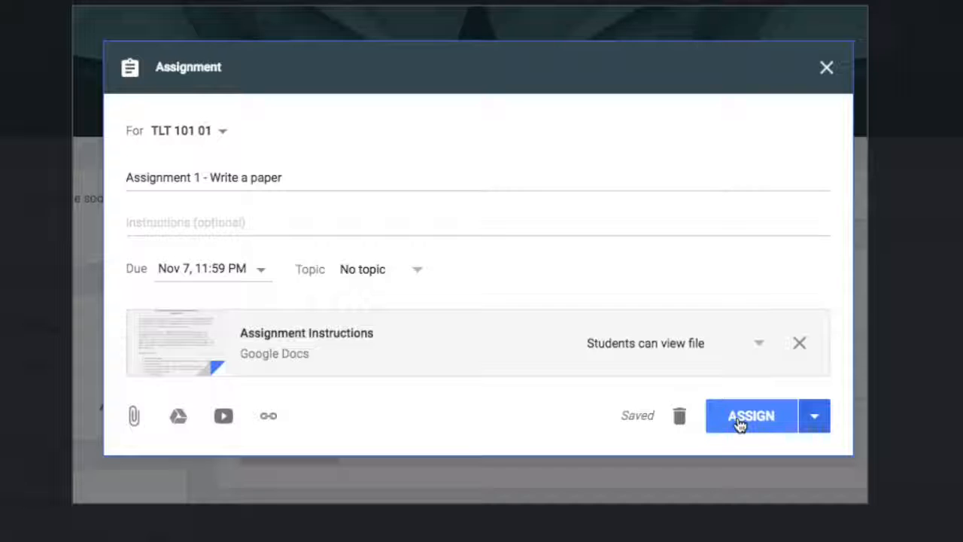
# Assign "Assignment 1 - Write a paper" to the TLT 101 01 class immediately.
pyautogui.click(818, 428)
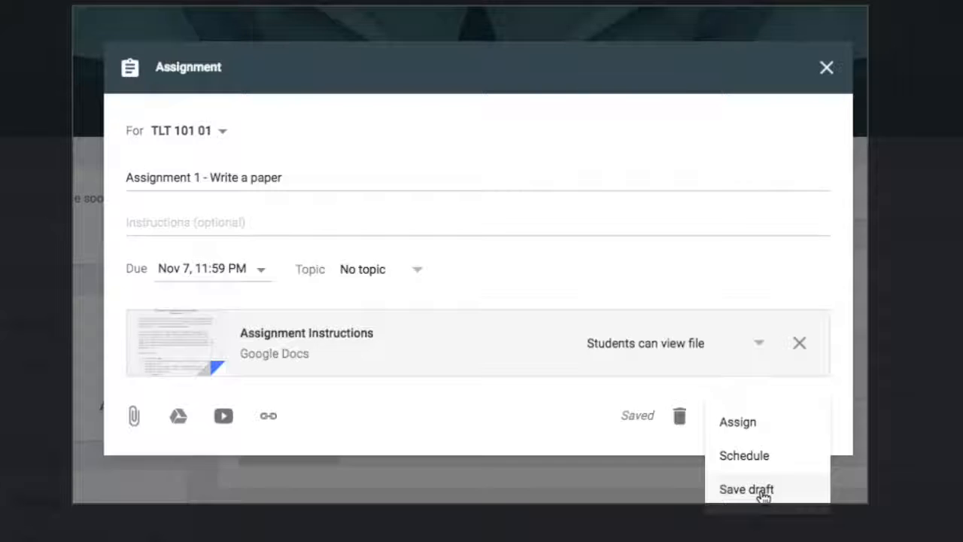
pyautogui.click(739, 426)
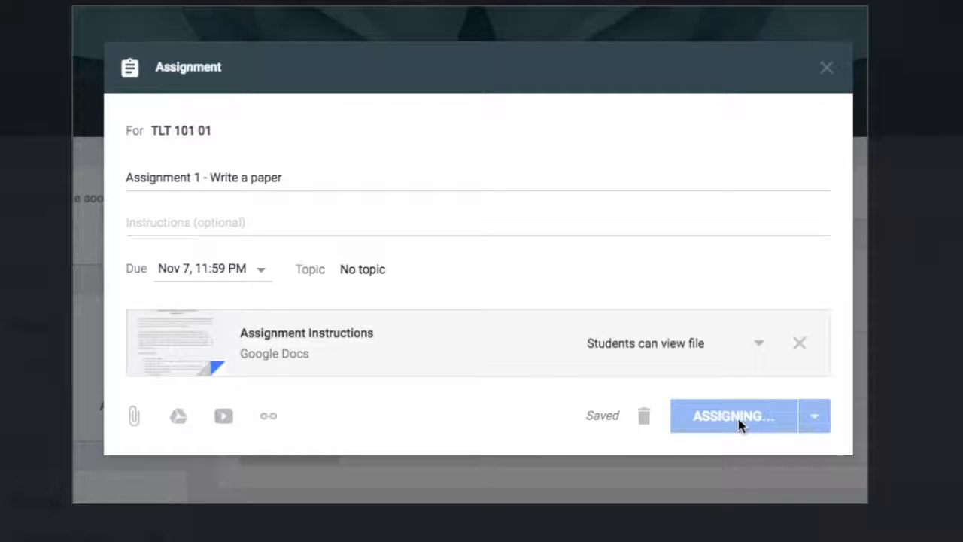
pyautogui.scroll(-1, 632, 415)
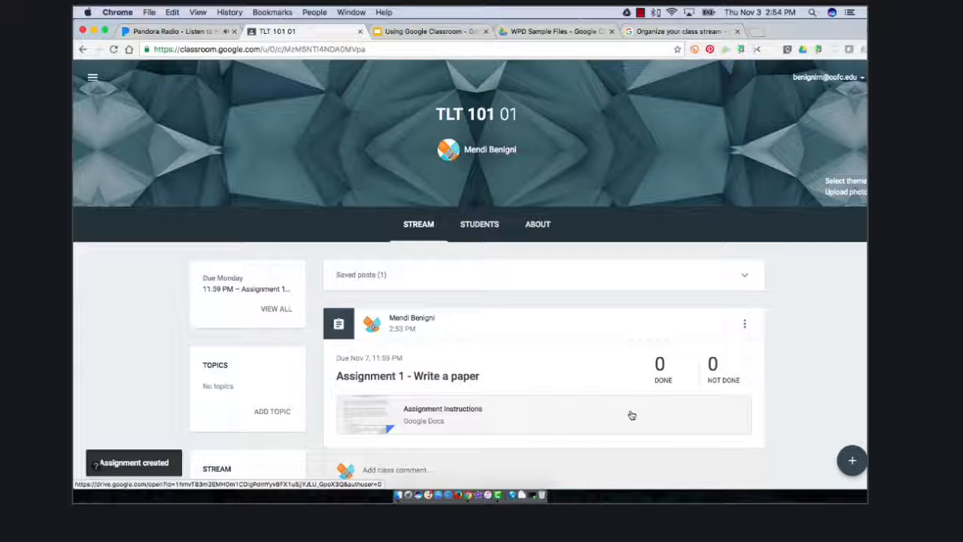
# Create a new assignment for TLT 101 01 titled "Assignment 2 - Collaborative Assignment".
pyautogui.click(852, 461)
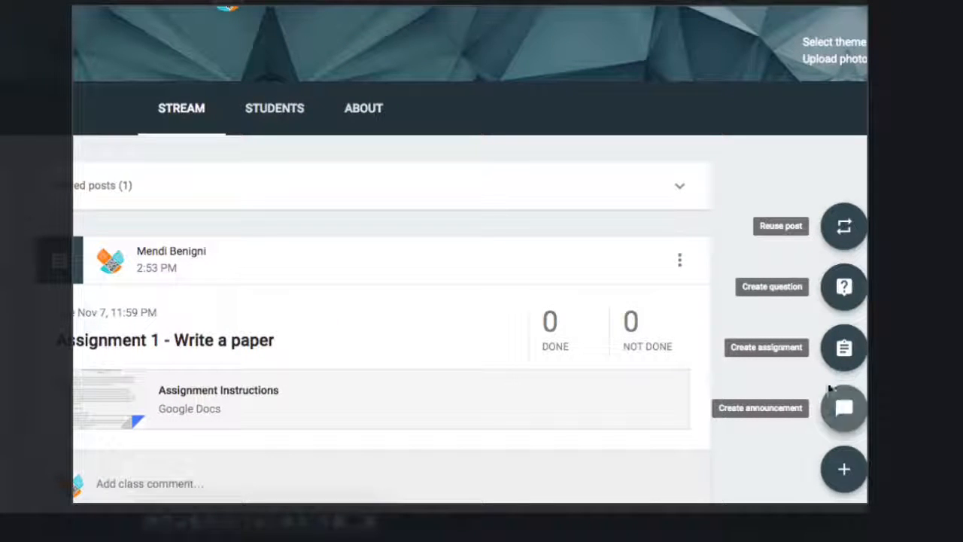
pyautogui.click(843, 350)
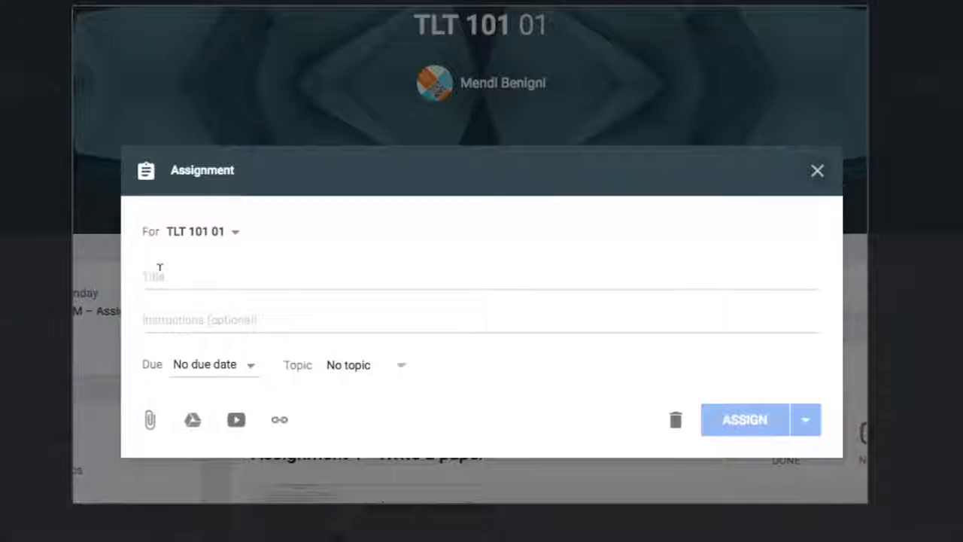
pyautogui.click(159, 267)
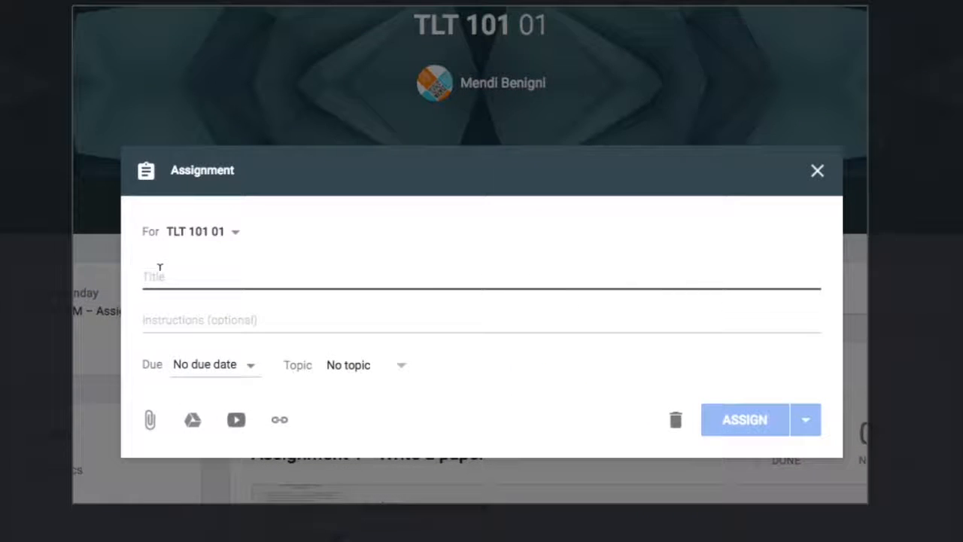
pyautogui.write('Collabo')
pyautogui.press('BackSpace')
pyautogui.press('BackSpace')
pyautogui.press('BackSpace')
pyautogui.press('BackSpace')
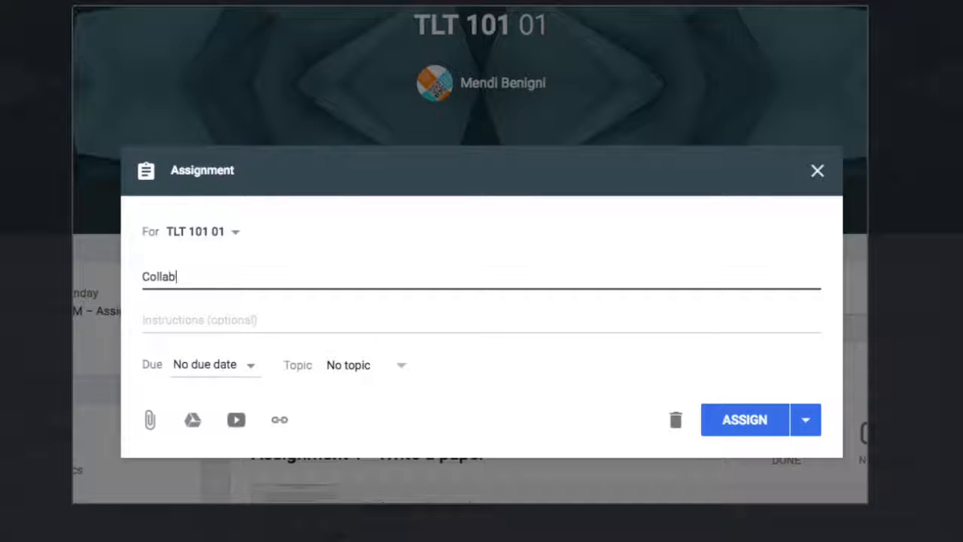
pyautogui.press('BackSpace')
pyautogui.press('BackSpace')
pyautogui.press('BackSpace')
pyautogui.write('Assignment 2 - Collaborative Assignment')
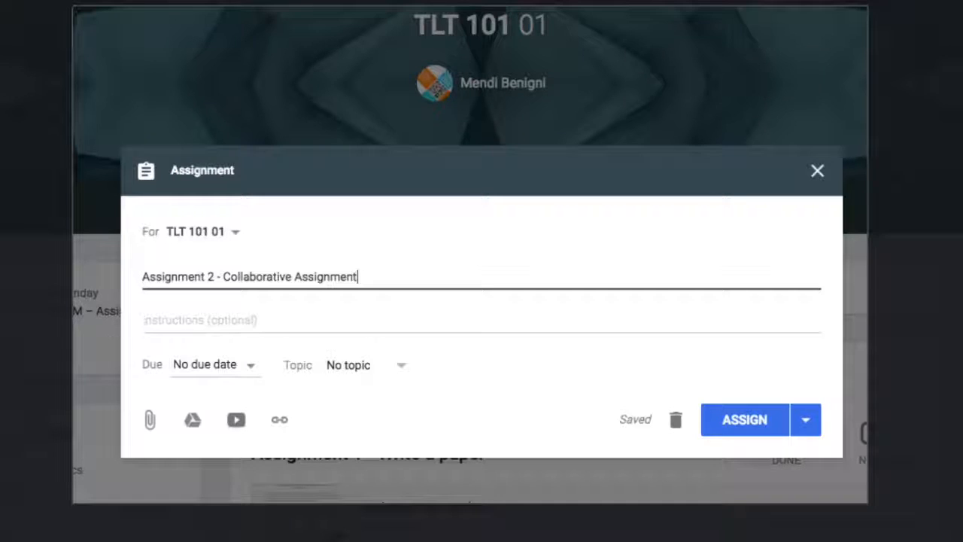
# Enter instructions telling each group to put findings on their own slides in the co-edited Google Slide and not tamper with other groups' slides.
pyautogui.click(160, 318)
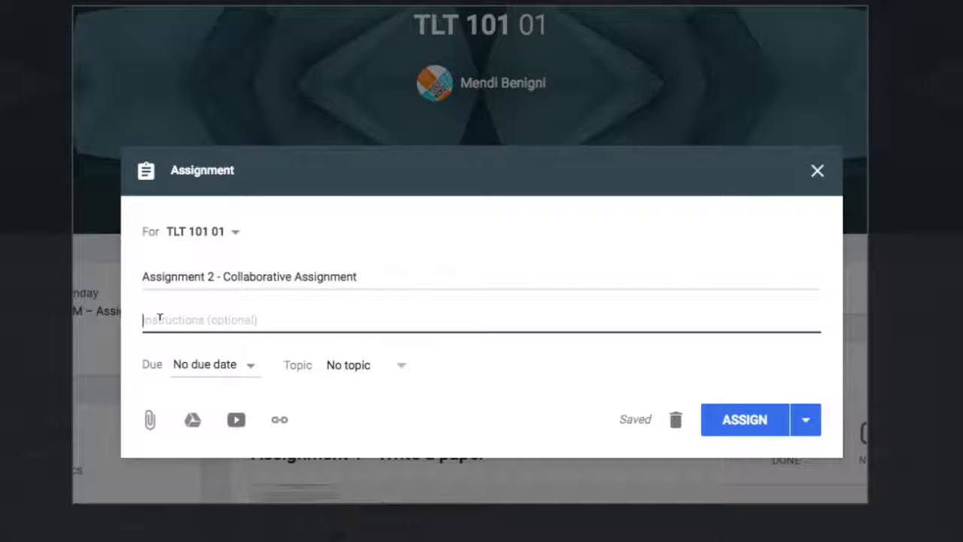
pyautogui.write('Please d')
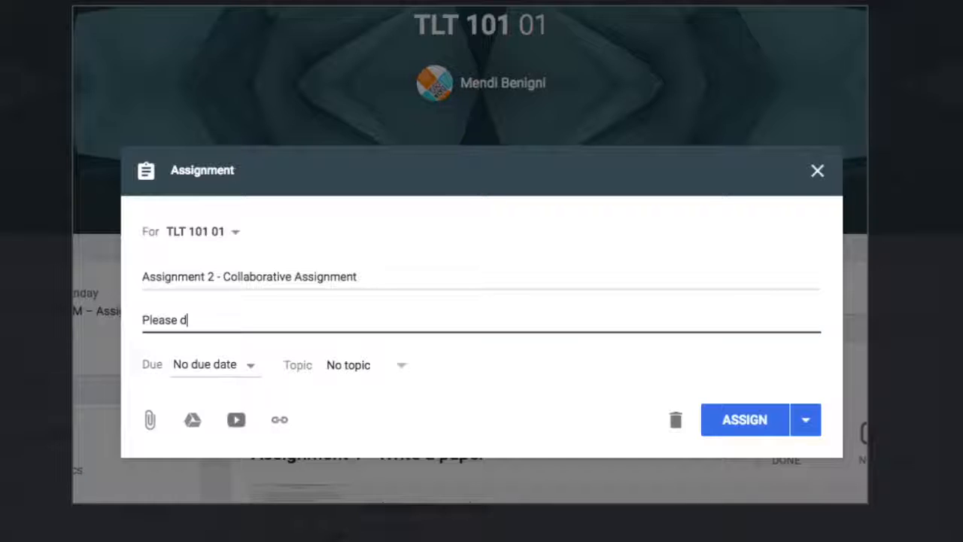
pyautogui.press('BackSpace')
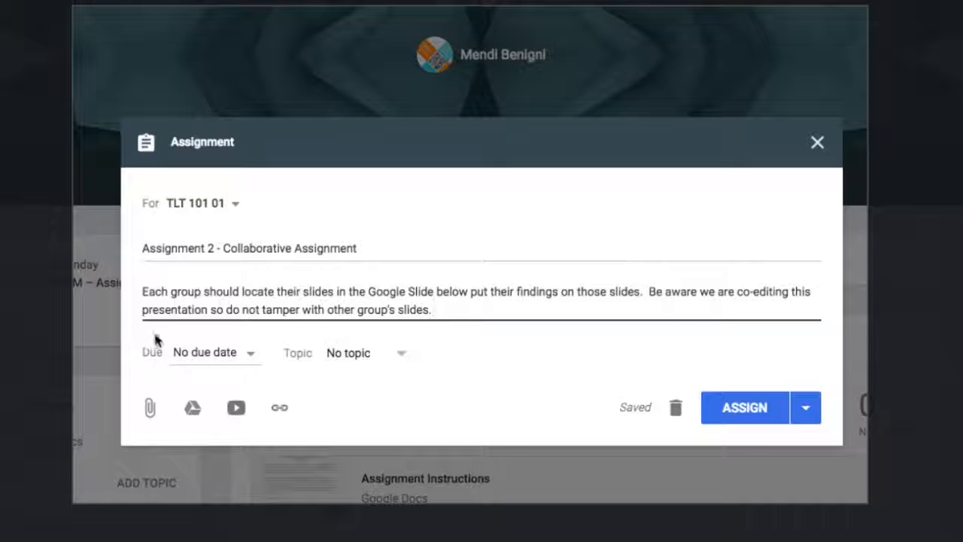
# Set the collaborative assignment's due date to Nov 9, without a due time.
pyautogui.click(248, 355)
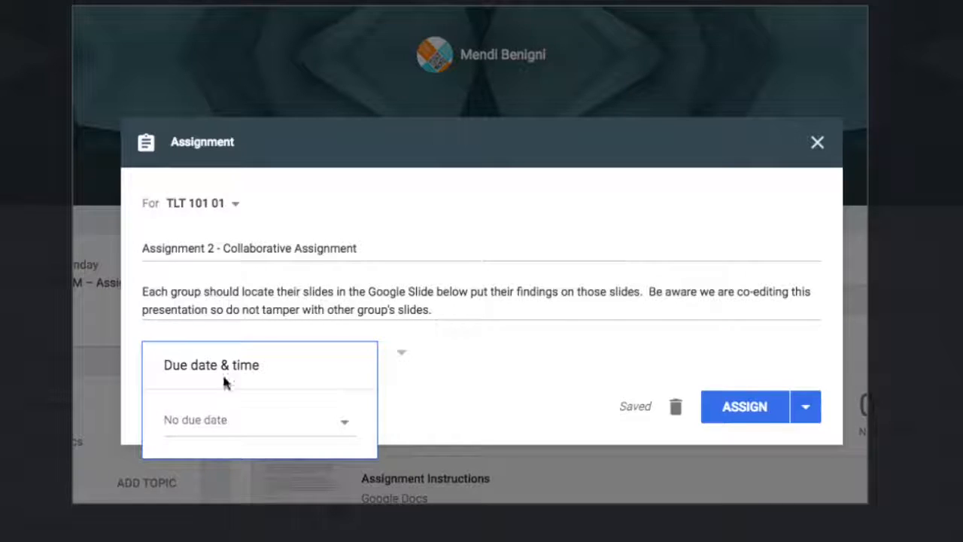
pyautogui.click(214, 419)
pyautogui.click(266, 506)
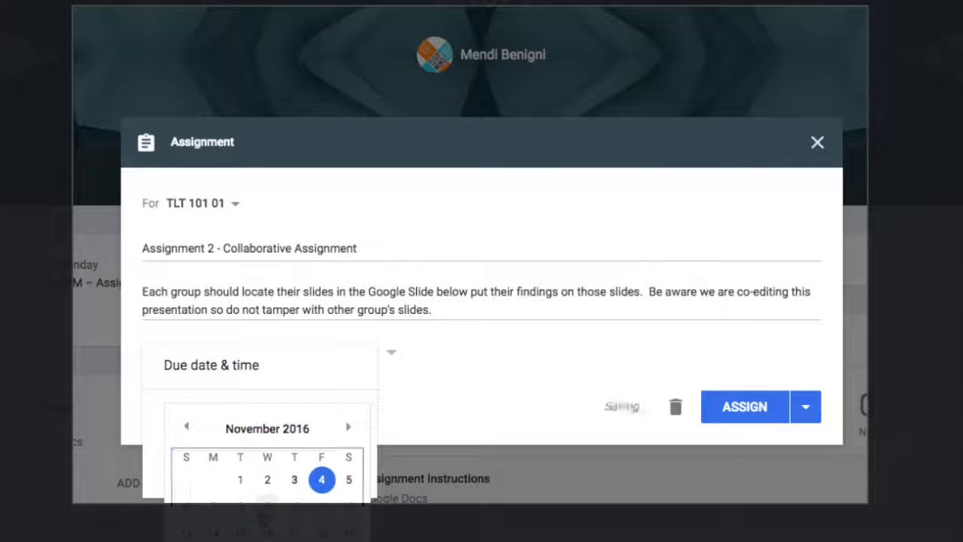
pyautogui.click(456, 371)
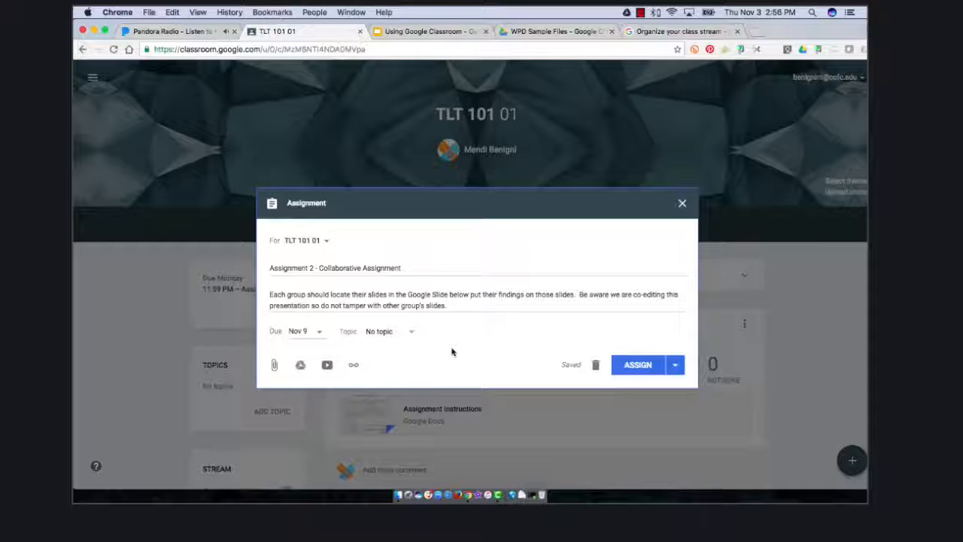
# Attach the Collaborative Document slides from the WPD Sample Files - Google Classroom folder in My Drive to the assignment.
pyautogui.click(300, 366)
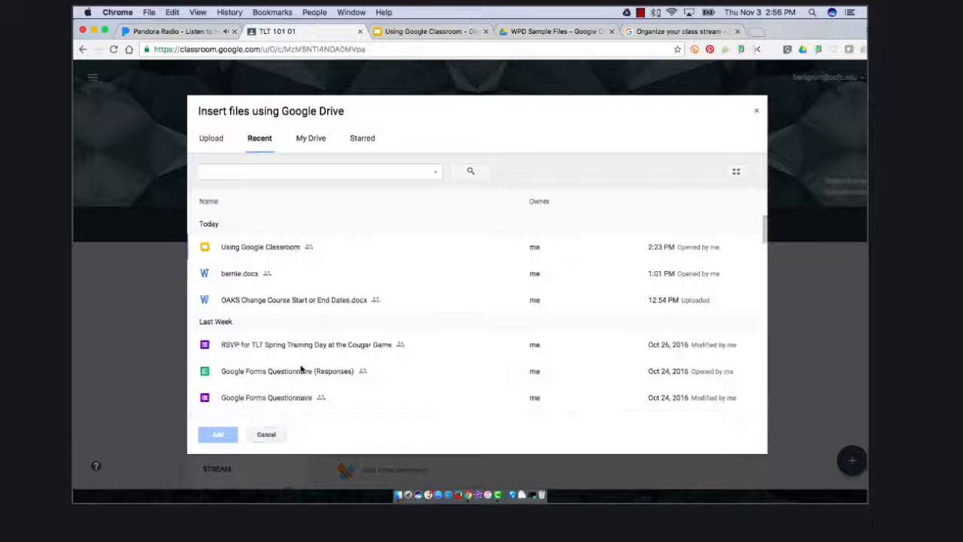
pyautogui.click(220, 143)
pyautogui.click(305, 140)
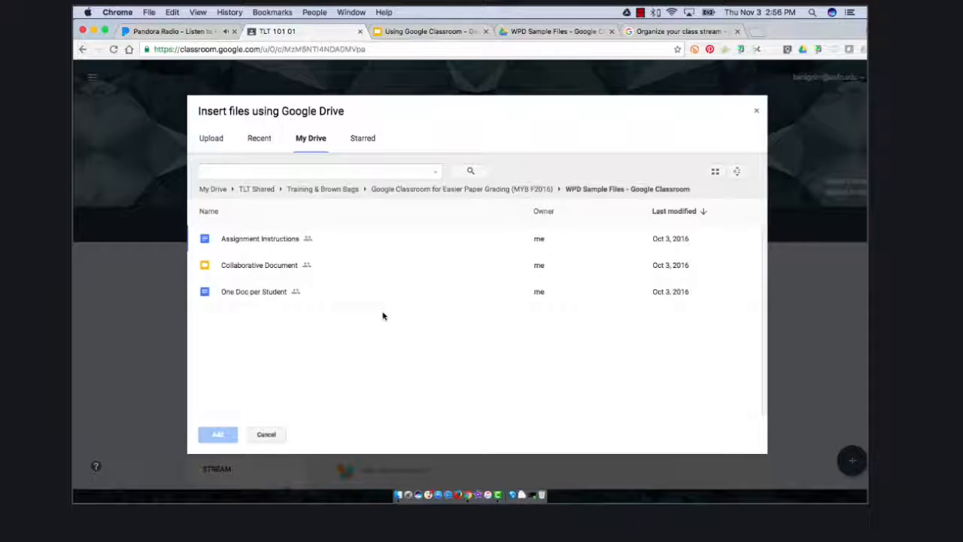
pyautogui.click(243, 269)
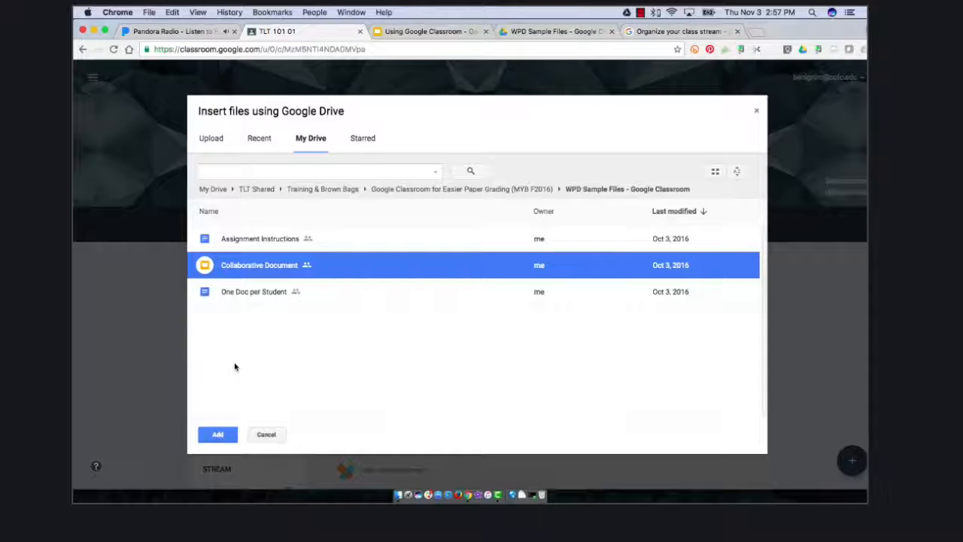
pyautogui.click(218, 434)
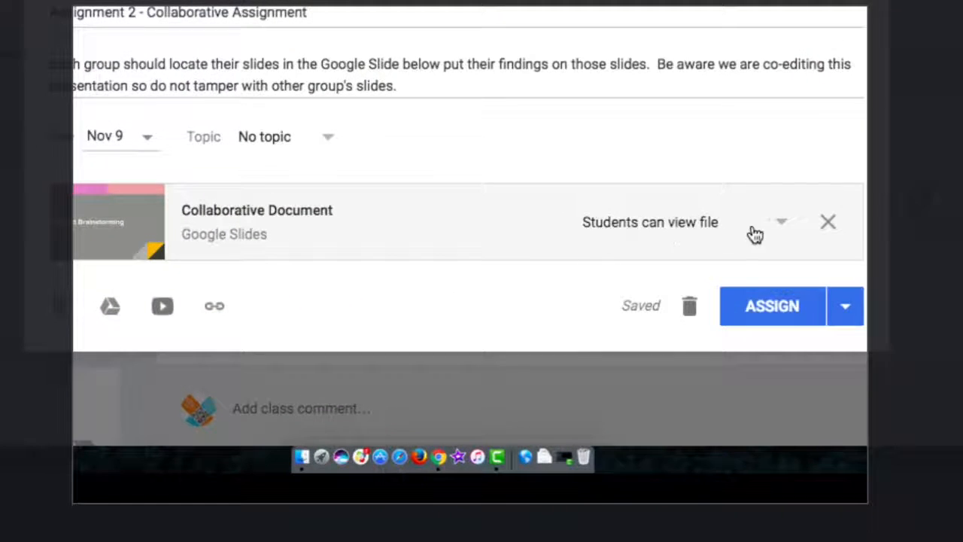
# Set the Collaborative Document's permission to "Students can edit file" and assign Assignment 2 to the class.
pyautogui.click(785, 225)
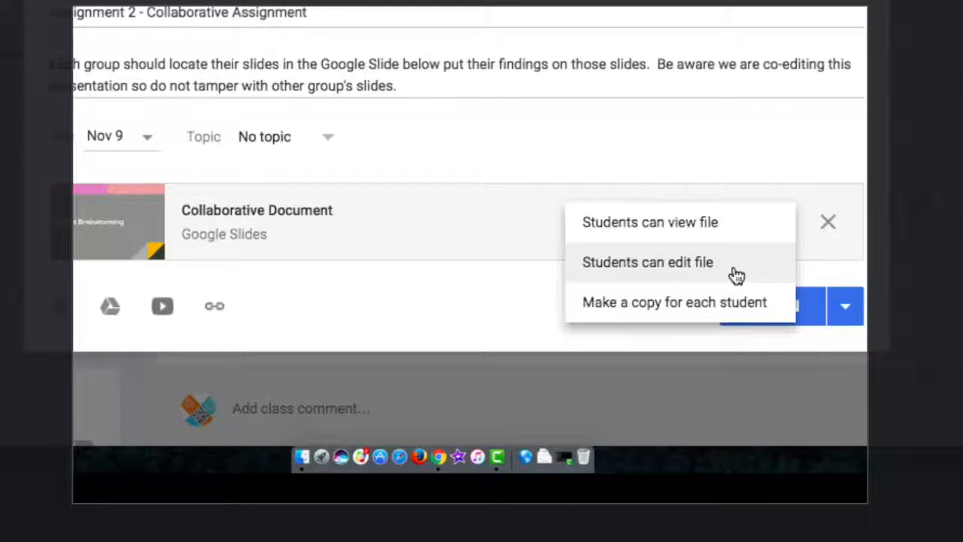
pyautogui.click(681, 272)
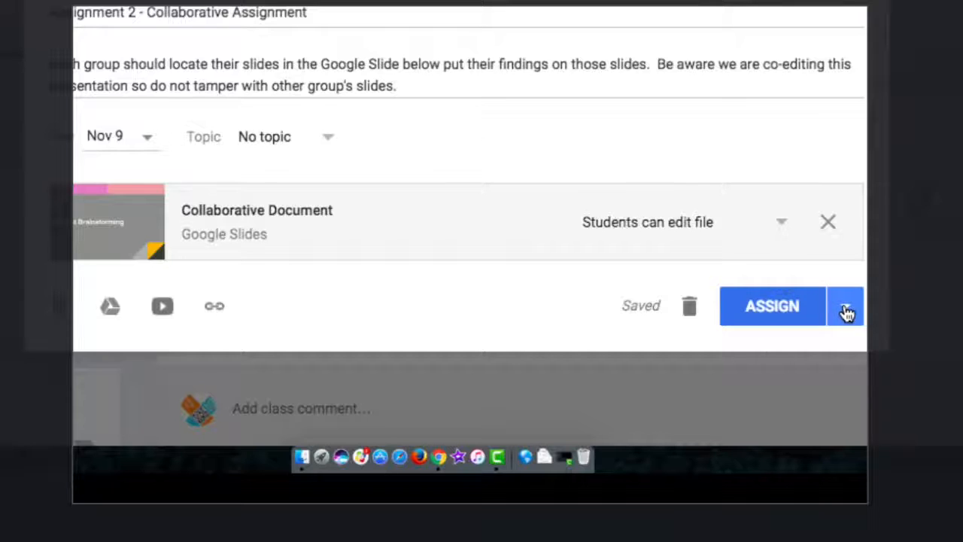
pyautogui.click(761, 320)
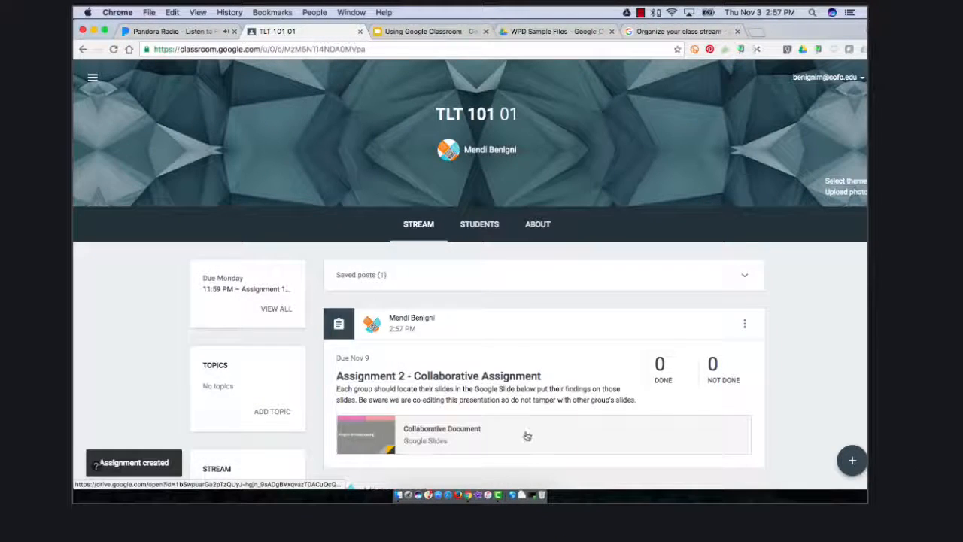
pyautogui.scroll(-3, 526, 436)
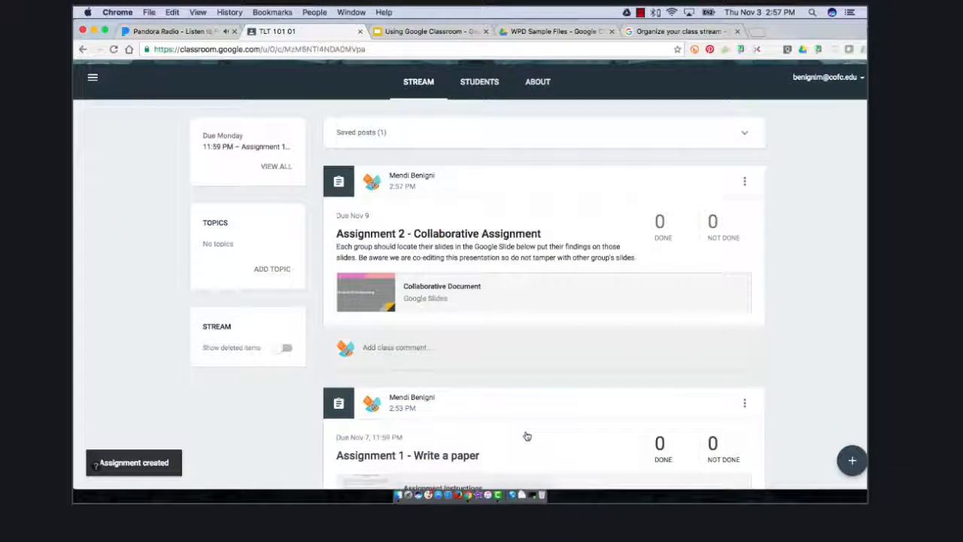
pyautogui.scroll(3, 527, 436)
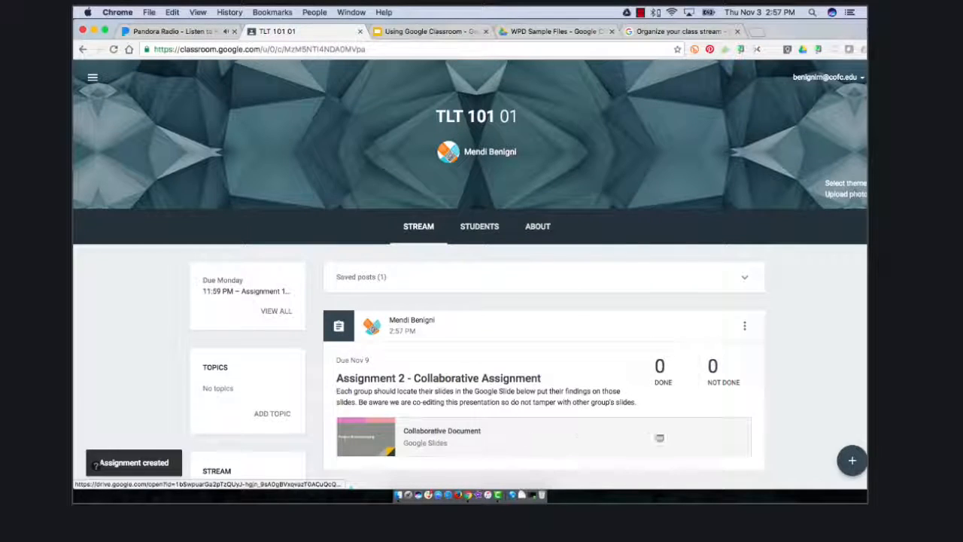
# Create an assignment titled "Assignment 3 - Template" with the instructions "Use the document below as a starting point for this assignment.".
pyautogui.moveTo(858, 464)
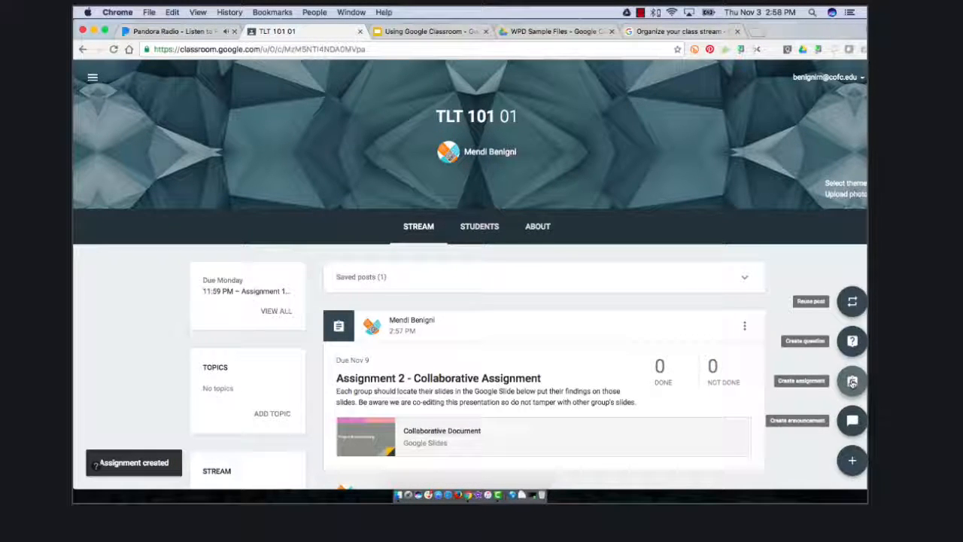
pyautogui.click(851, 381)
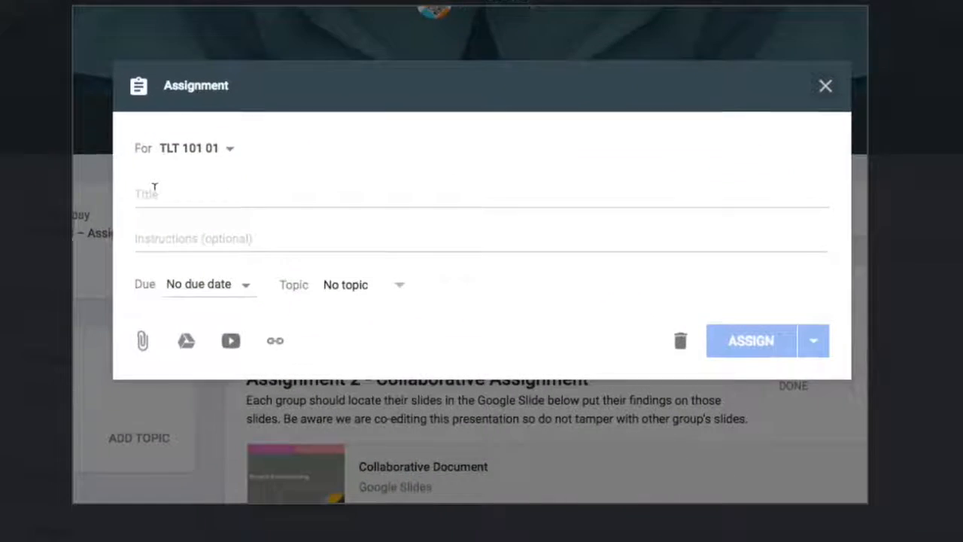
pyautogui.click(154, 190)
pyautogui.write('As')
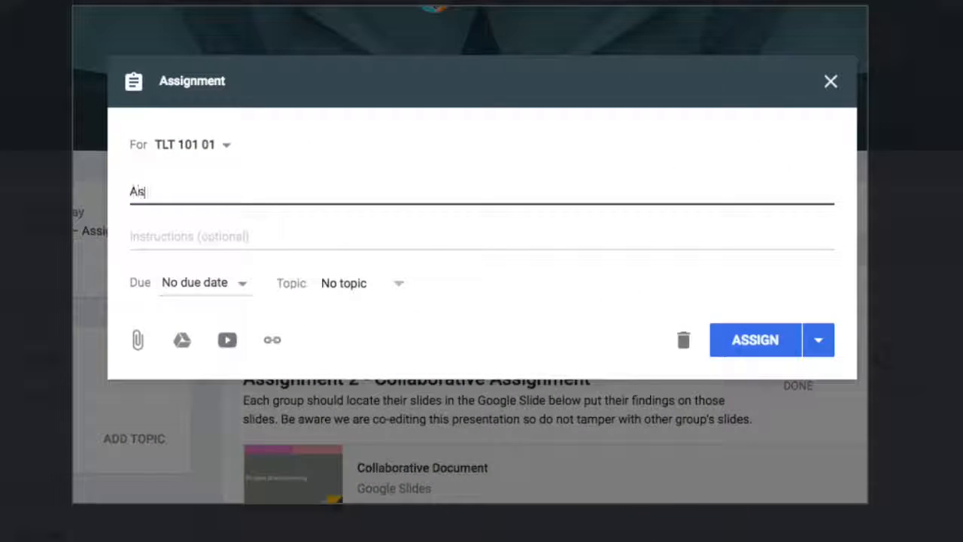
pyautogui.write('signment 3 - Template')
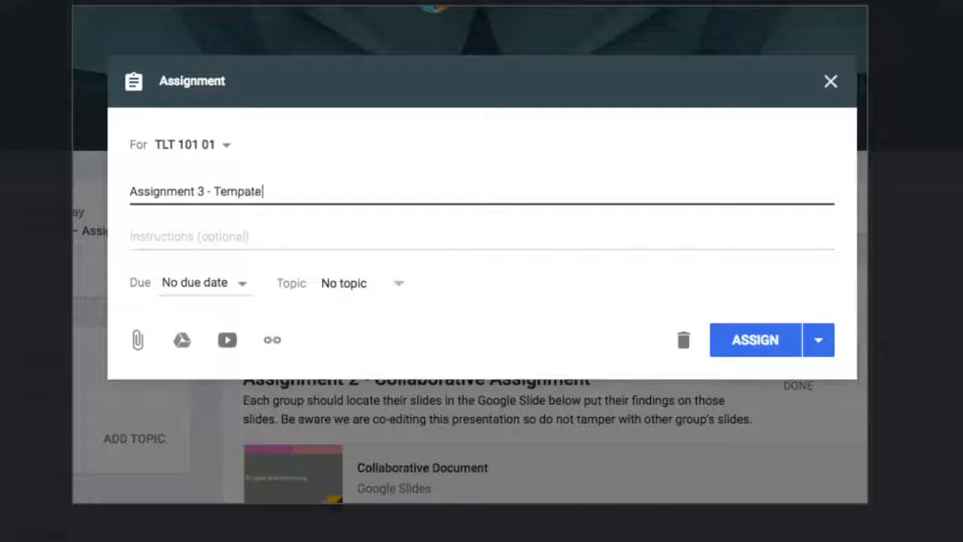
pyautogui.press('Tab')
pyautogui.write('Use the document below as a starting point for this assignment.')
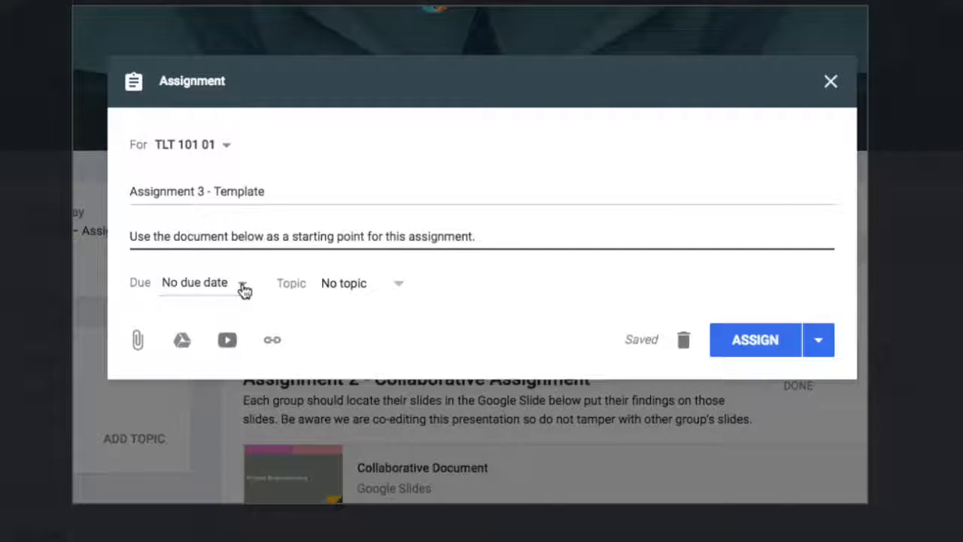
# Attach the One Doc per Student document from the WPD Sample Files - Google Classroom folder in My Drive to the assignment.
pyautogui.click(182, 343)
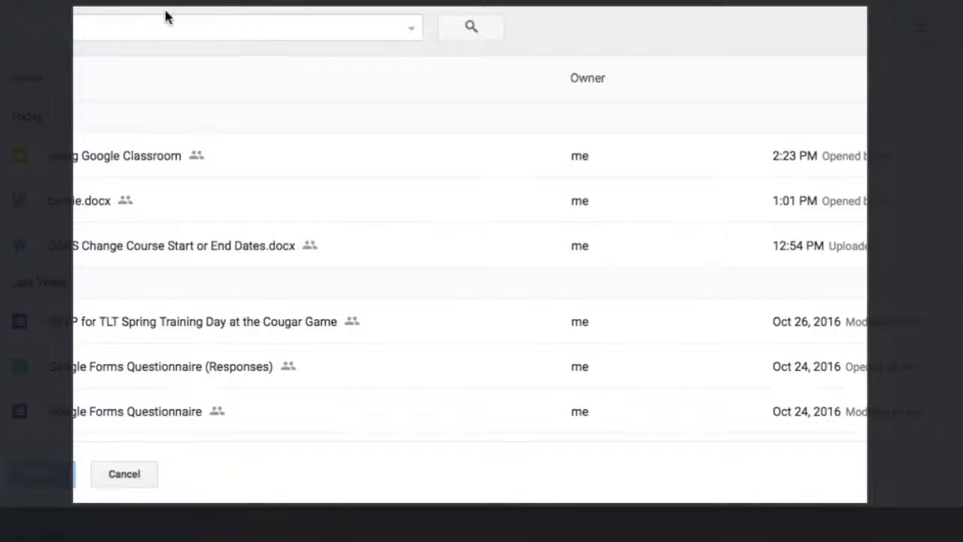
pyautogui.click(237, 96)
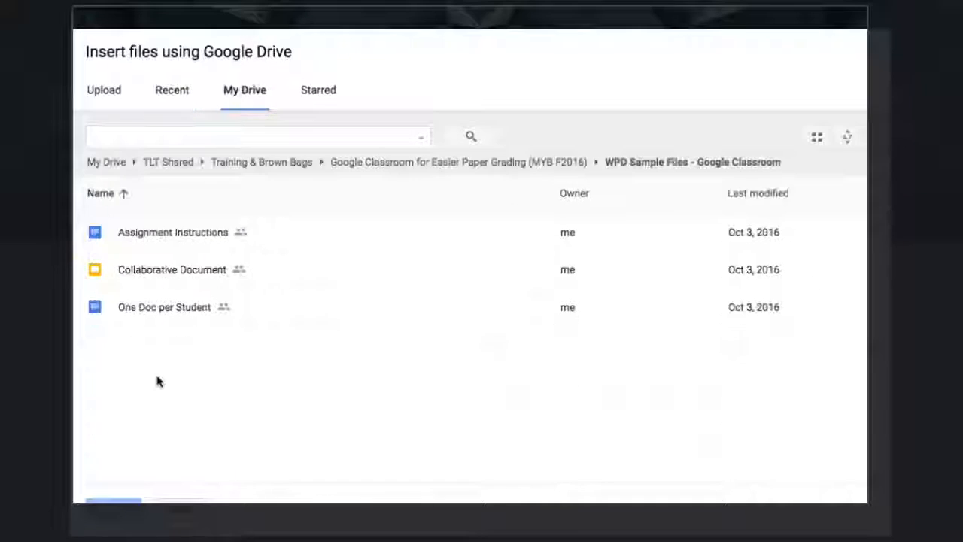
pyautogui.click(138, 311)
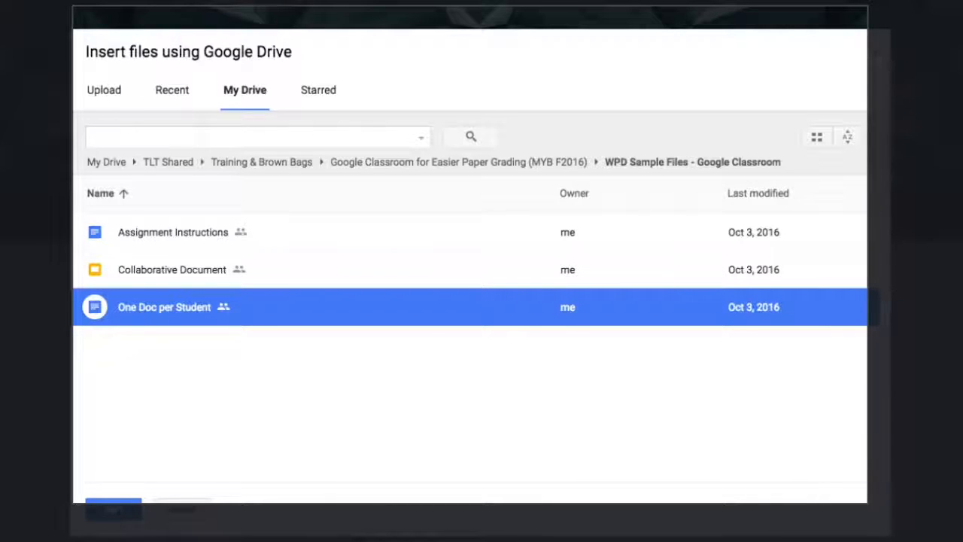
pyautogui.click(113, 509)
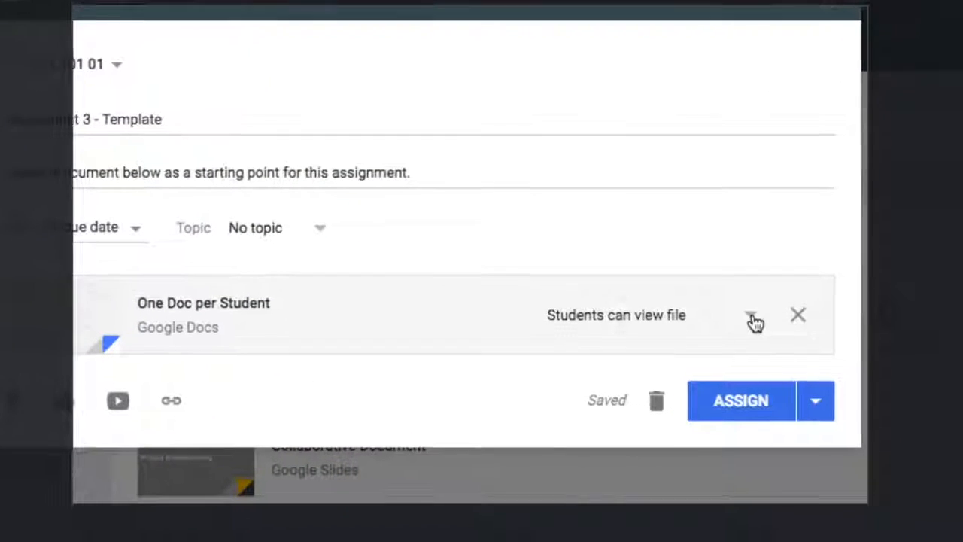
# Set One Doc per Student's permission to "Make a copy for each student" and assign Assignment 3 to the class.
pyautogui.click(753, 318)
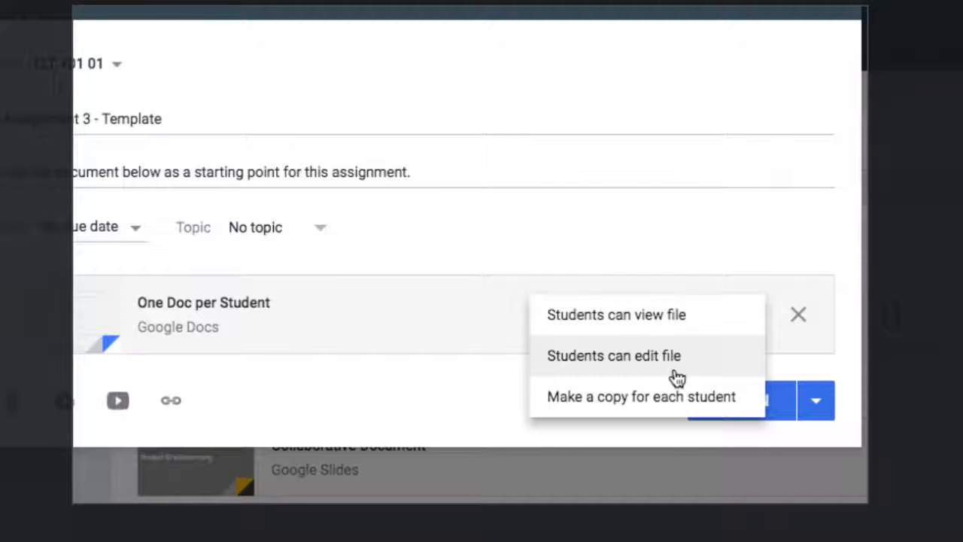
pyautogui.click(640, 407)
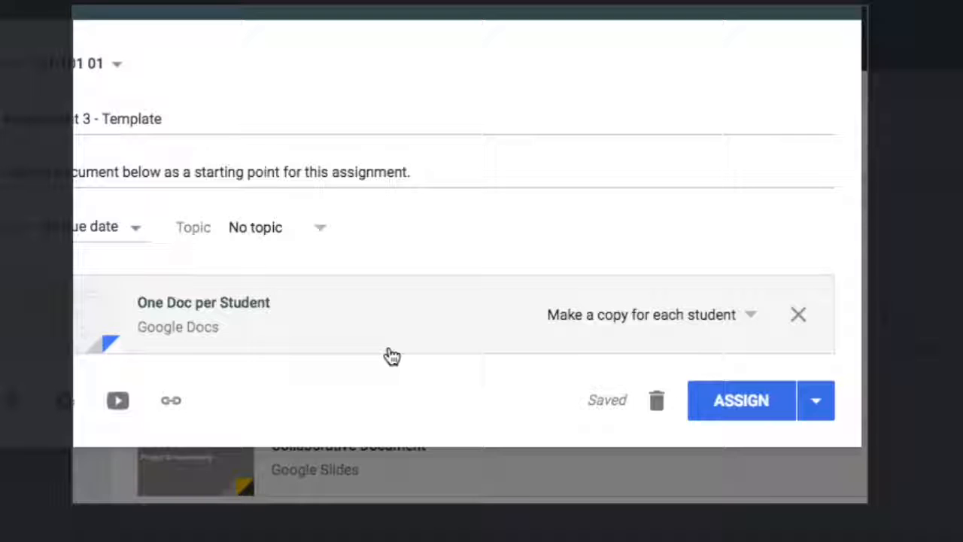
pyautogui.click(740, 408)
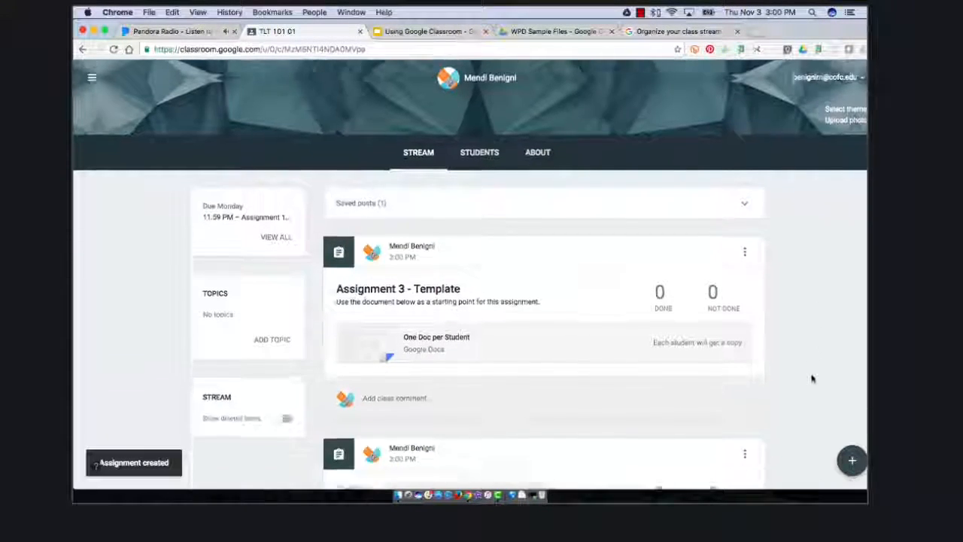
# Review the three assignments posted in the class stream, including their due dates, attachments and done/not done counters.
pyautogui.scroll(-10, 811, 379)
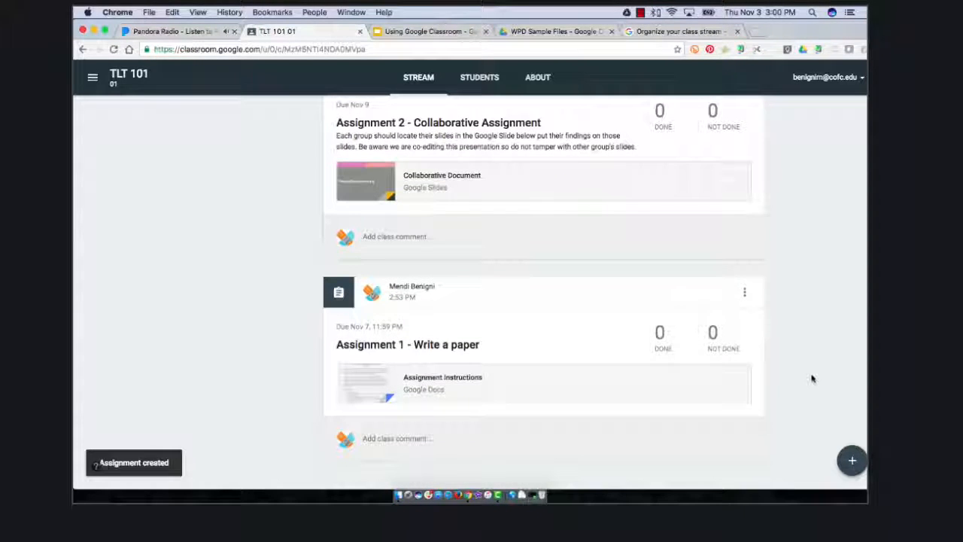
pyautogui.scroll(1, 812, 378)
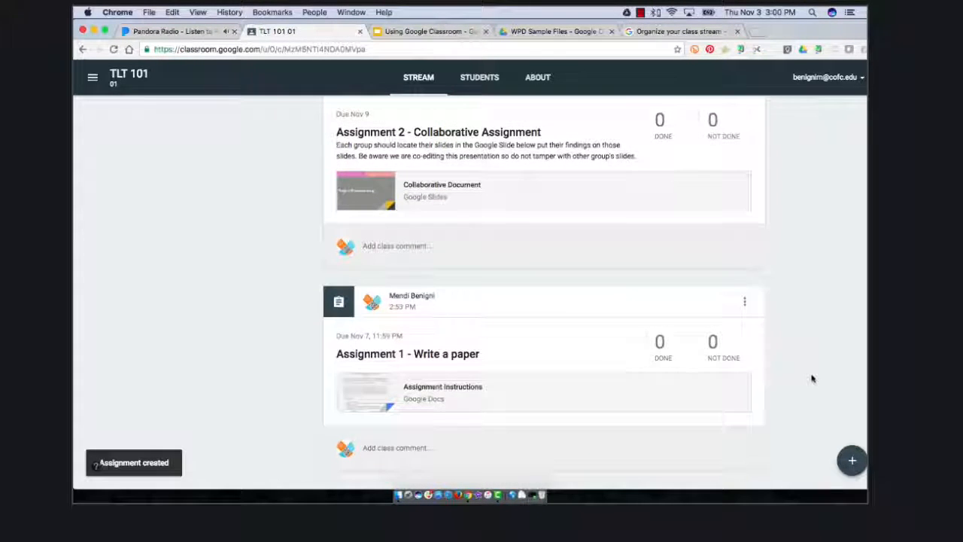
pyautogui.scroll(2, 812, 378)
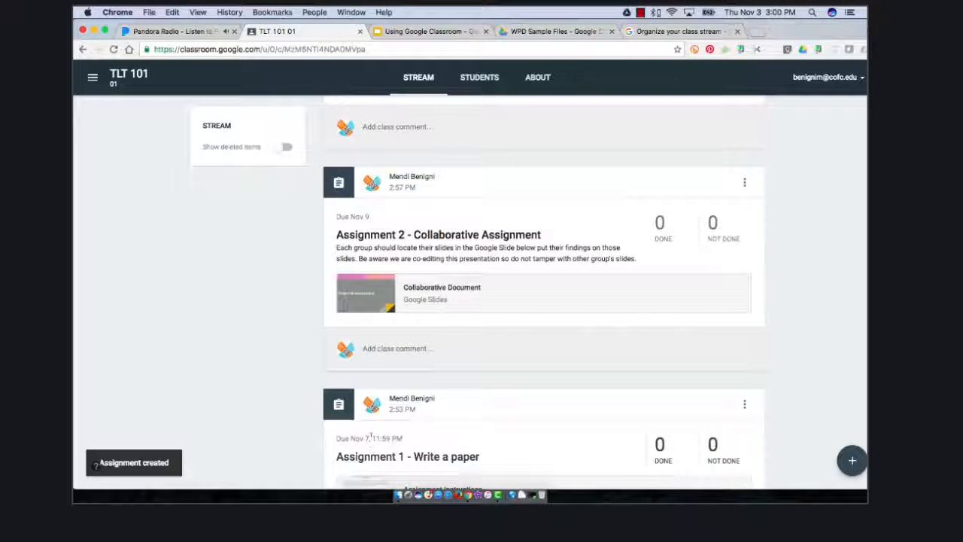
pyautogui.scroll(4, 352, 214)
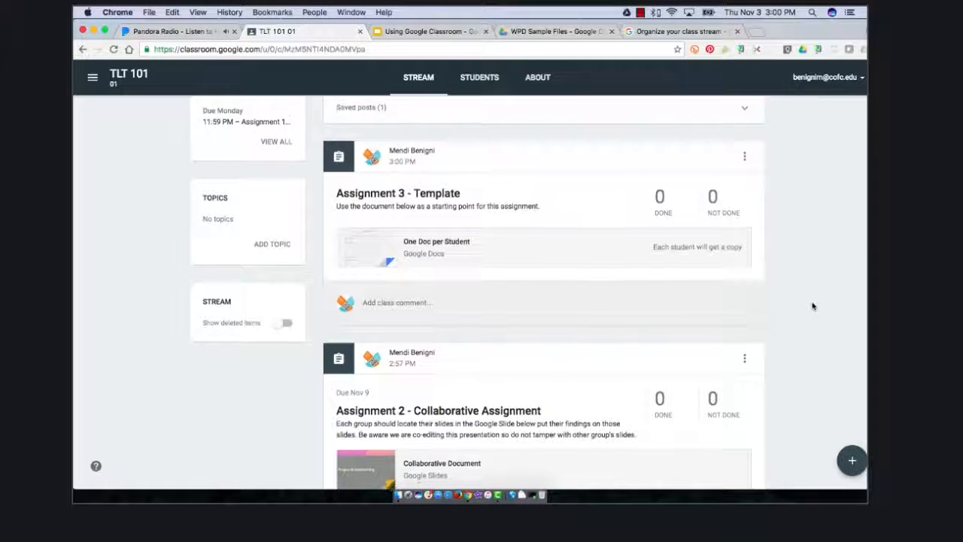
pyautogui.scroll(-1, 812, 306)
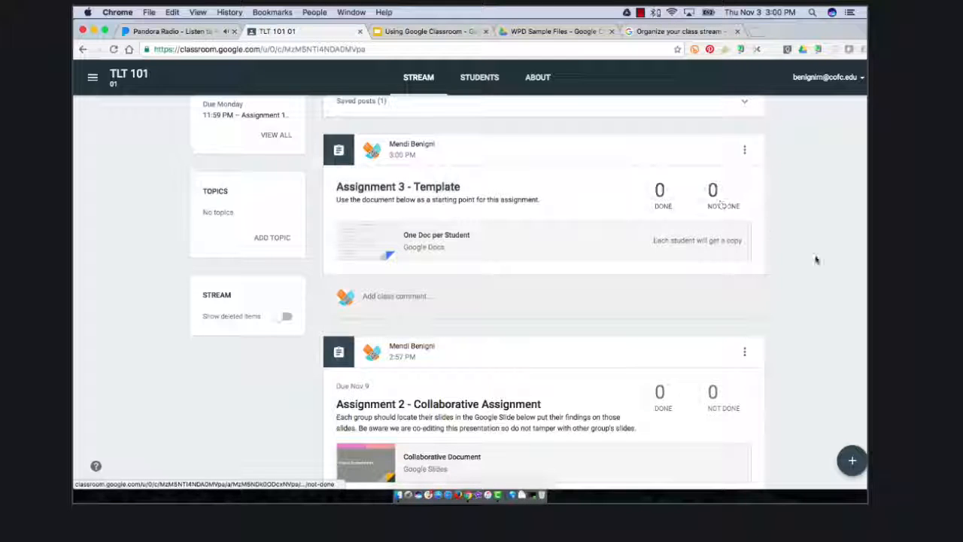
pyautogui.scroll(-5, 817, 326)
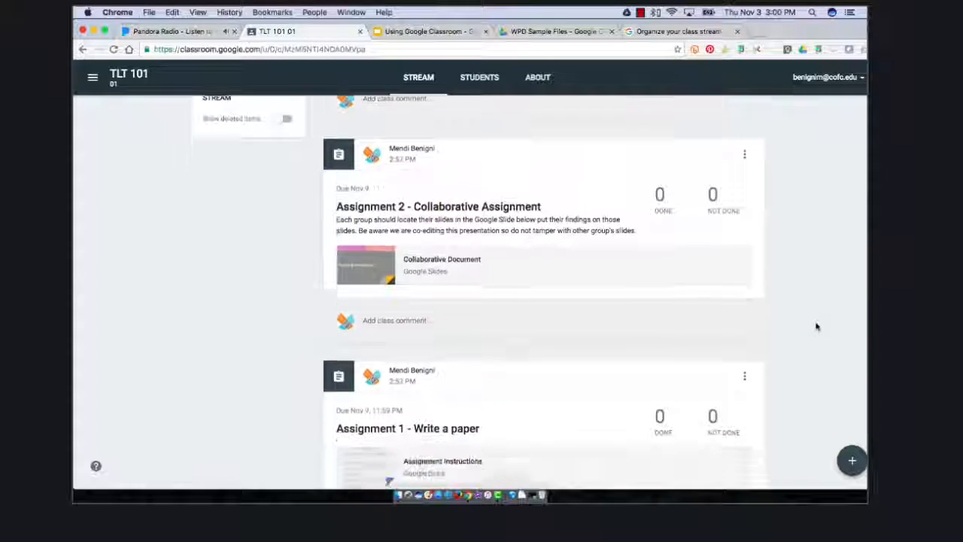
pyautogui.scroll(-3, 817, 326)
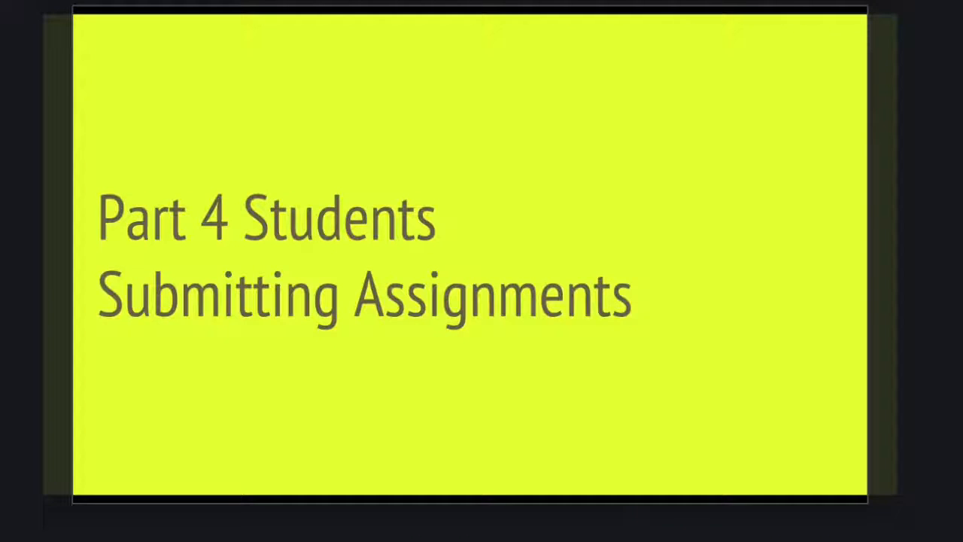